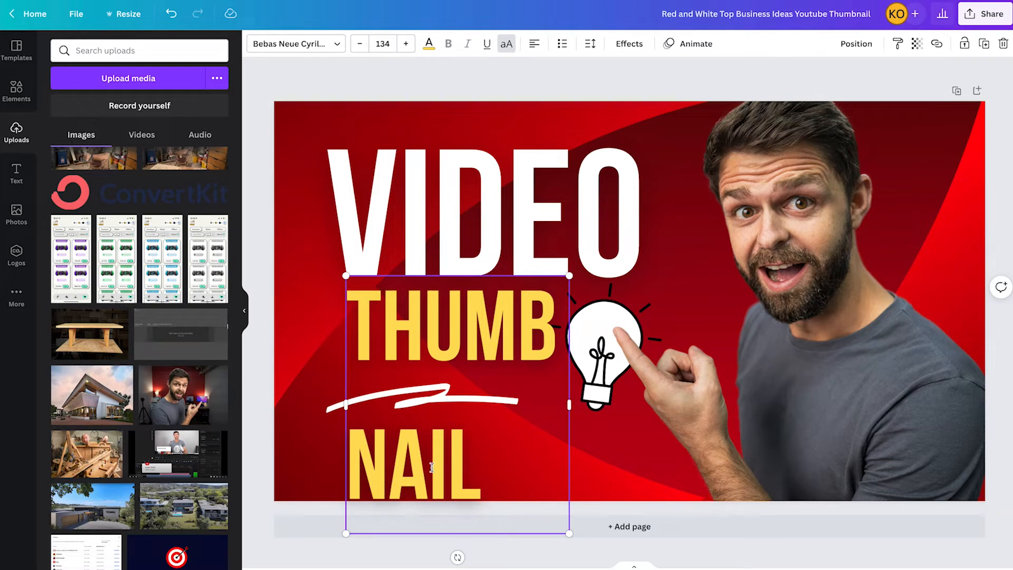
Widen the THUMBNAIL text box so the word fits on one line, shift it down and to the left, and enlarge it to size 158.
{"action": "left_click_drag", "start_coordinate": [571, 410], "coordinate": [705, 411]}
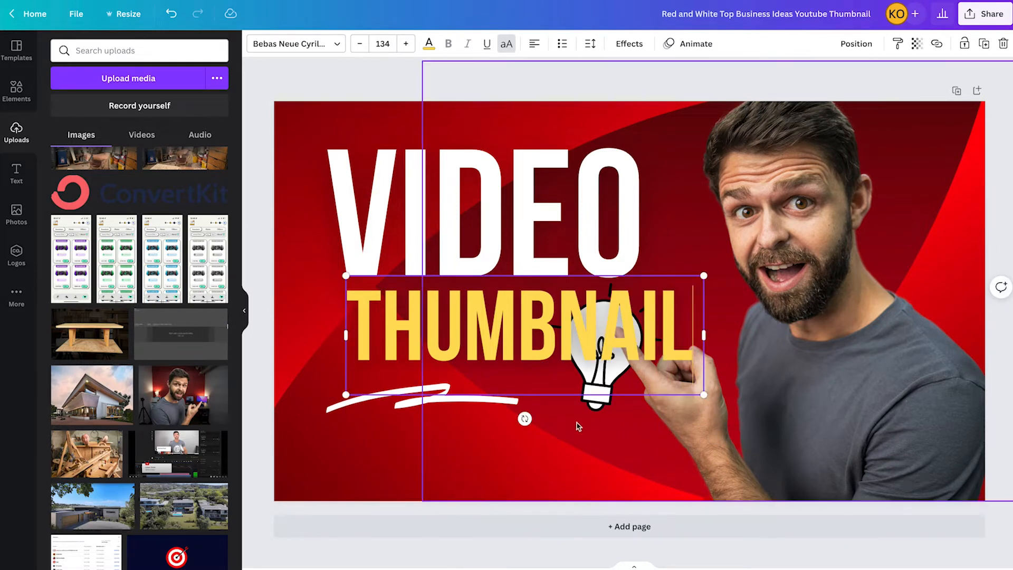
{"action": "left_click", "coordinate": [323, 326]}
{"action": "left_click", "coordinate": [426, 332]}
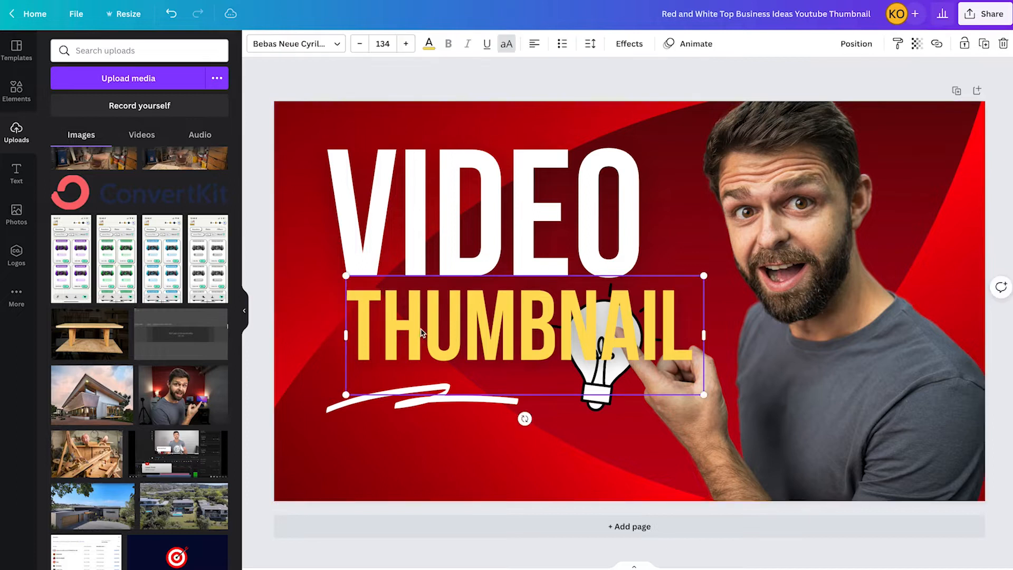
{"action": "left_click_drag", "start_coordinate": [425, 332], "coordinate": [369, 349]}
{"action": "left_click_drag", "start_coordinate": [650, 411], "coordinate": [708, 432]}
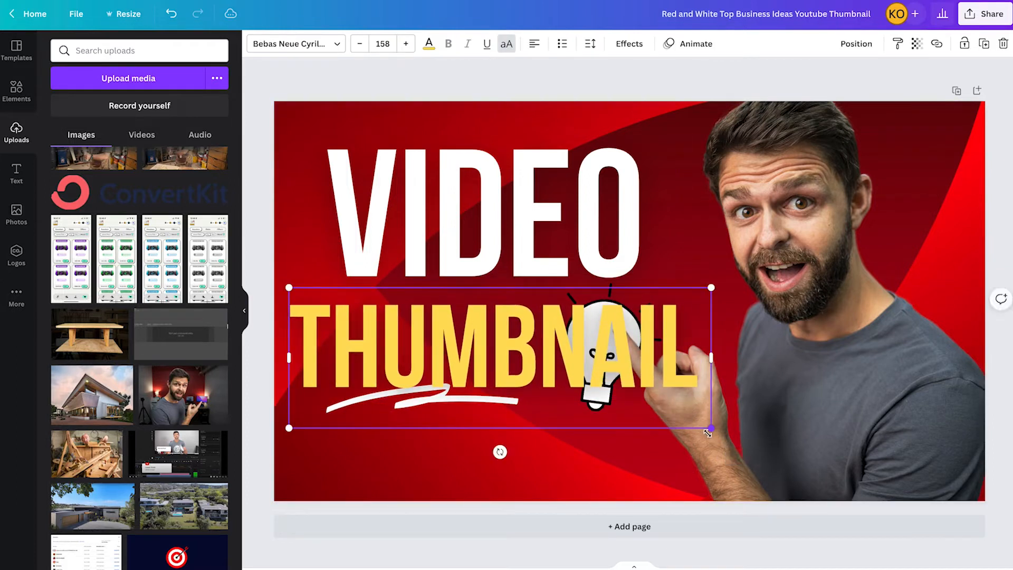
Recolor the THUMBNAIL text with the near-black swatch from the man's photo colors.
{"action": "left_click", "coordinate": [429, 43]}
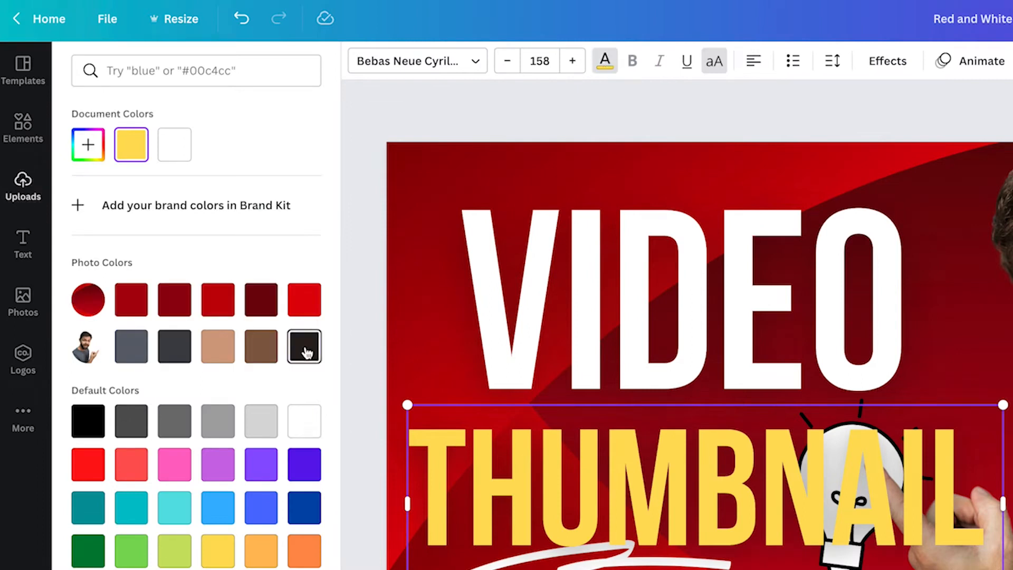
{"action": "left_click", "coordinate": [304, 346]}
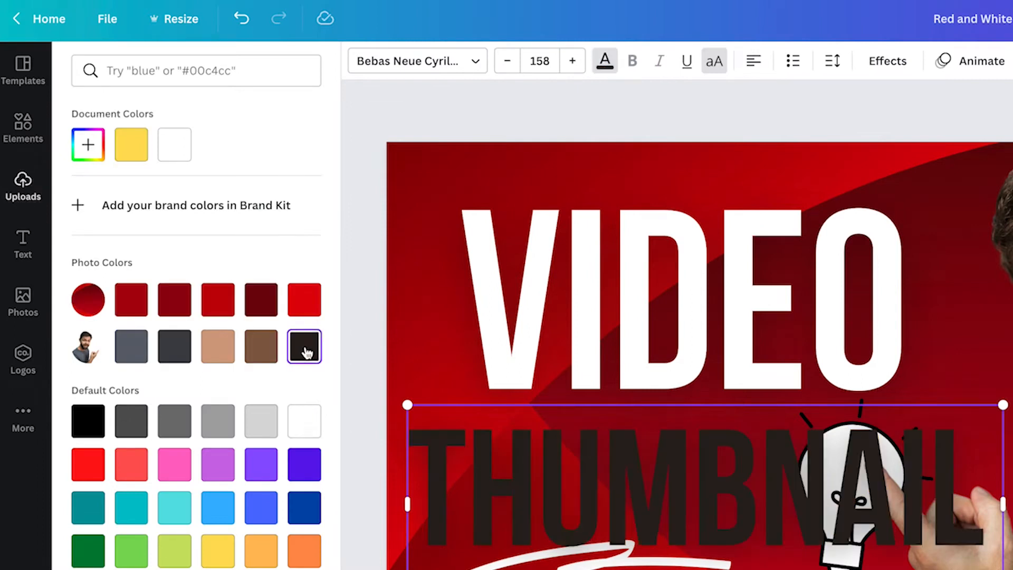
{"action": "left_click", "coordinate": [792, 522]}
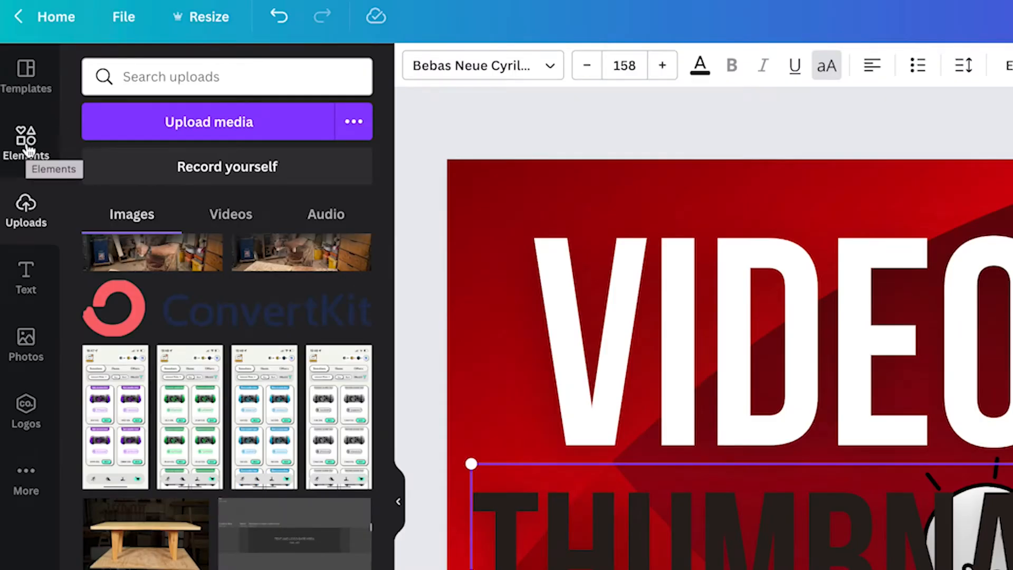
Add a square shape behind the THUMBNAIL text and stretch it into a wide bar spanning the word.
{"action": "left_click", "coordinate": [27, 148]}
{"action": "left_click", "coordinate": [108, 361]}
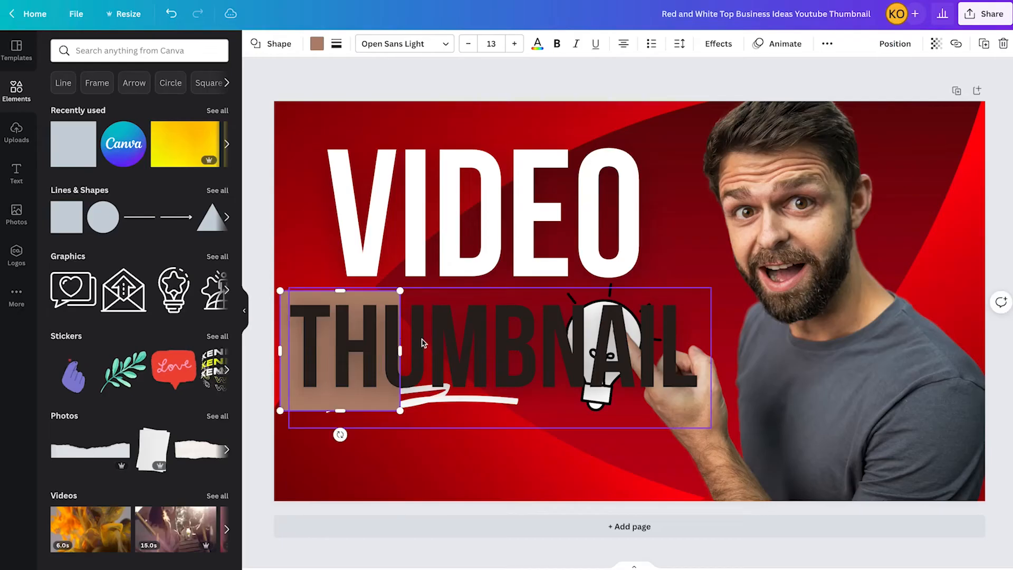
{"action": "left_click_drag", "start_coordinate": [402, 351], "coordinate": [707, 352]}
{"action": "left_click_drag", "start_coordinate": [494, 410], "coordinate": [493, 394]}
Fill the bar white, extend it slightly downward, and remove the Lift effect from the THUMBNAIL text.
{"action": "left_click", "coordinate": [317, 43]}
{"action": "left_click", "coordinate": [220, 109]}
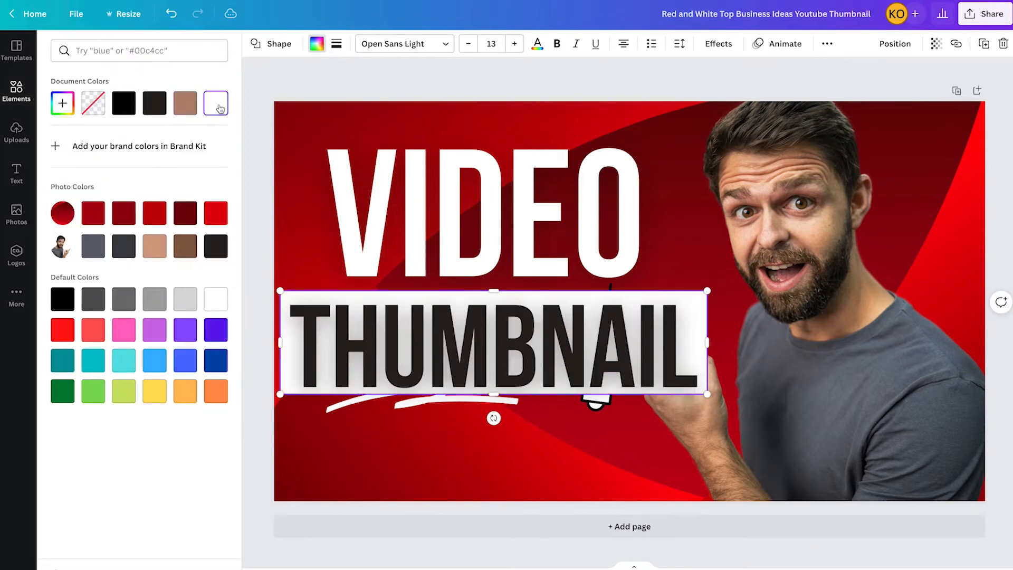
{"action": "left_click_drag", "start_coordinate": [495, 394], "coordinate": [495, 401]}
{"action": "left_click", "coordinate": [452, 369]}
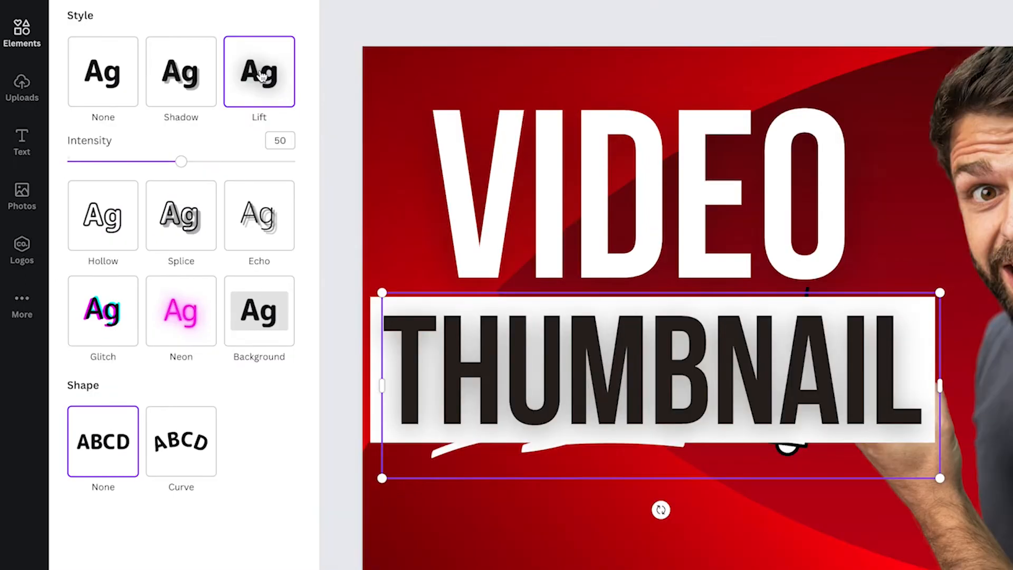
{"action": "left_click", "coordinate": [98, 88]}
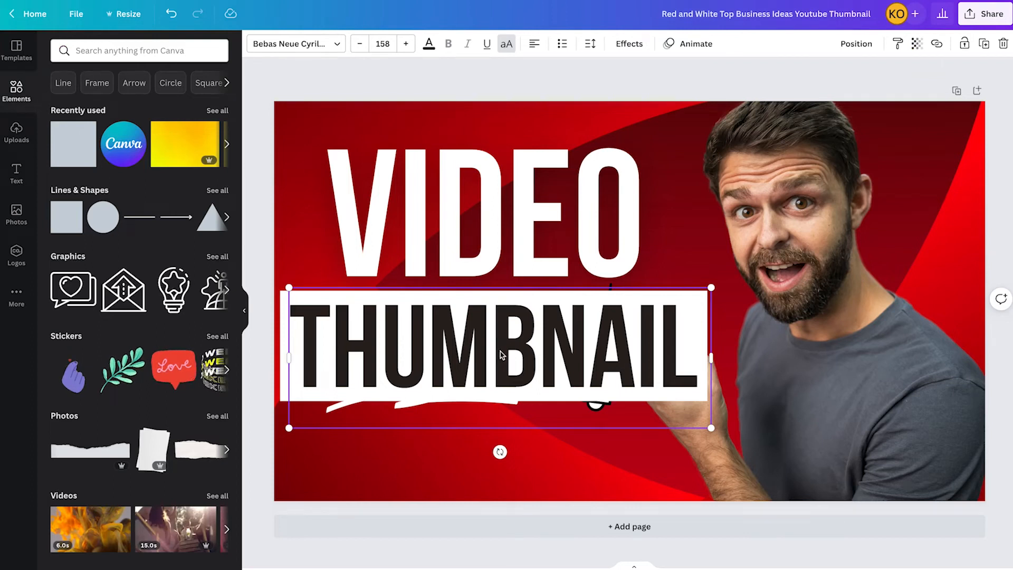
Move the THUMBNAIL text and its white bar up over VIDEO, and the scribble and light bulb toward the design's lower edge.
{"action": "left_click_drag", "start_coordinate": [502, 356], "coordinate": [509, 299]}
{"action": "left_click_drag", "start_coordinate": [470, 391], "coordinate": [475, 329]}
{"action": "left_click_drag", "start_coordinate": [443, 393], "coordinate": [402, 455]}
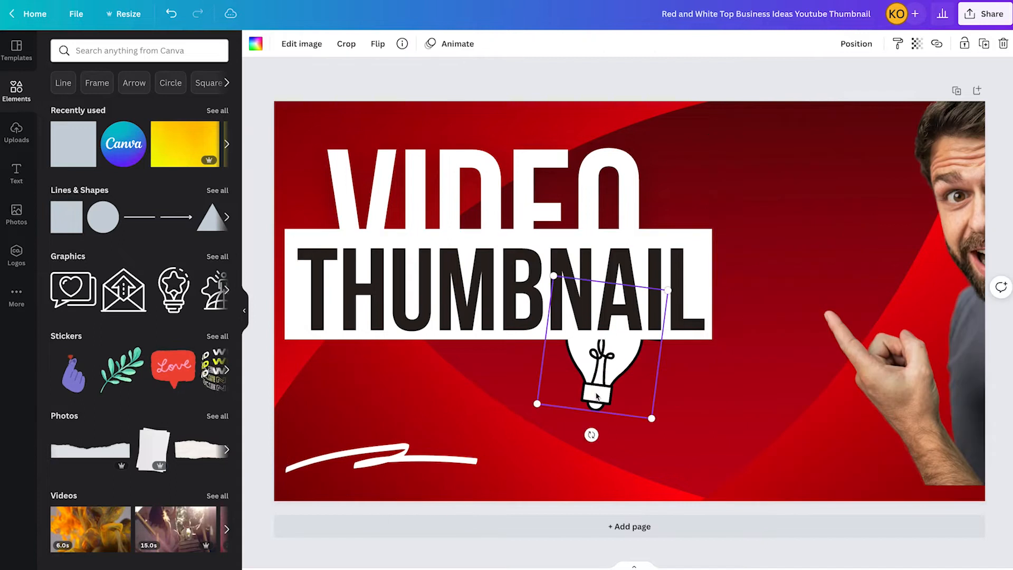
{"action": "left_click_drag", "start_coordinate": [596, 397], "coordinate": [543, 444]}
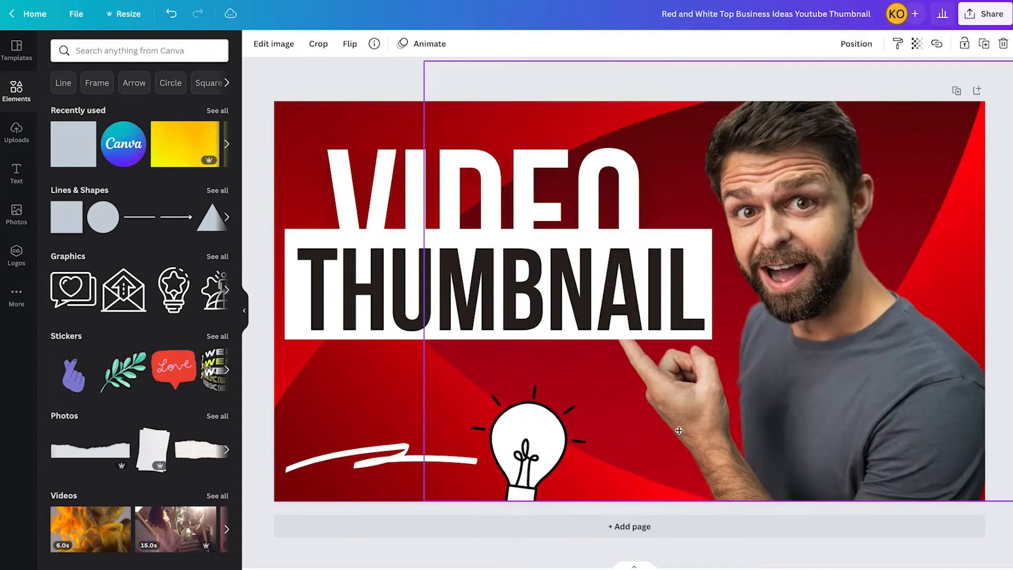
Move the THUMBNAIL text and its bar down below VIDEO, and shift the VIDEO text slightly down and to the right.
{"action": "left_click_drag", "start_coordinate": [341, 303], "coordinate": [329, 342]}
{"action": "left_click", "coordinate": [344, 285]}
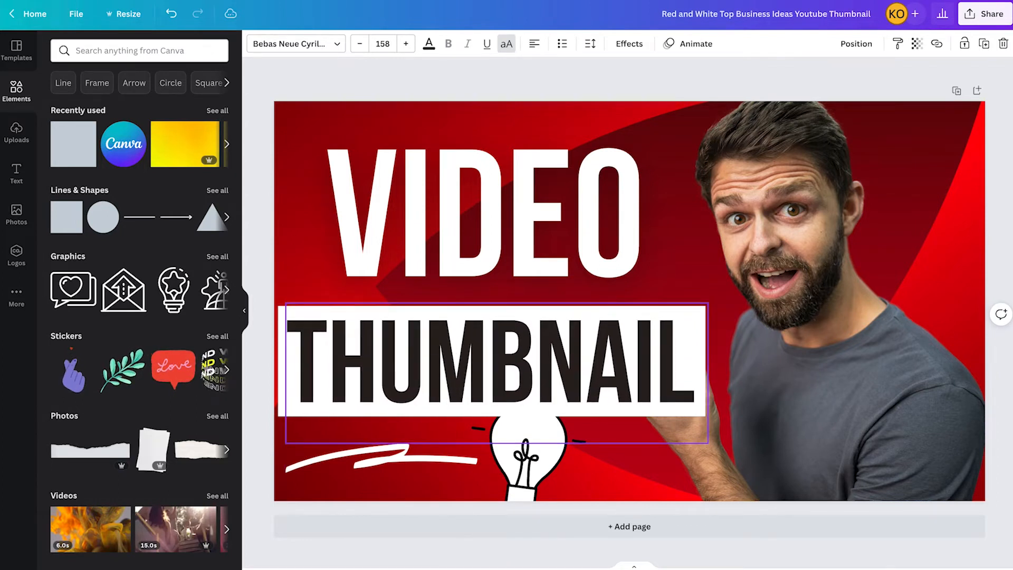
{"action": "left_click", "coordinate": [302, 234]}
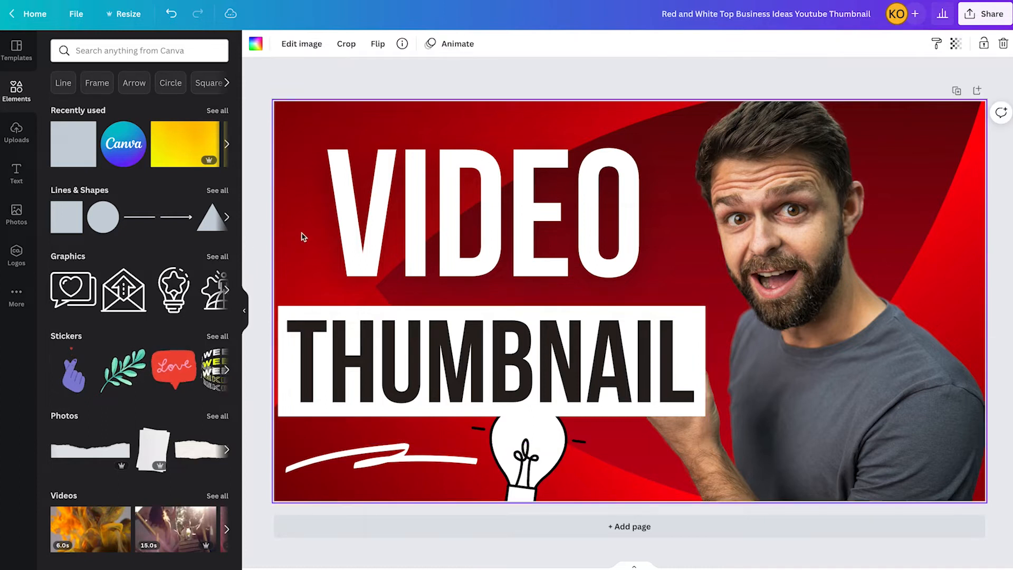
{"action": "left_click_drag", "start_coordinate": [409, 220], "coordinate": [459, 233]}
Search the elements for "youtube" and insert the red play-button logo into the design.
{"action": "left_click", "coordinate": [133, 50]}
{"action": "type", "text": "youtube"}
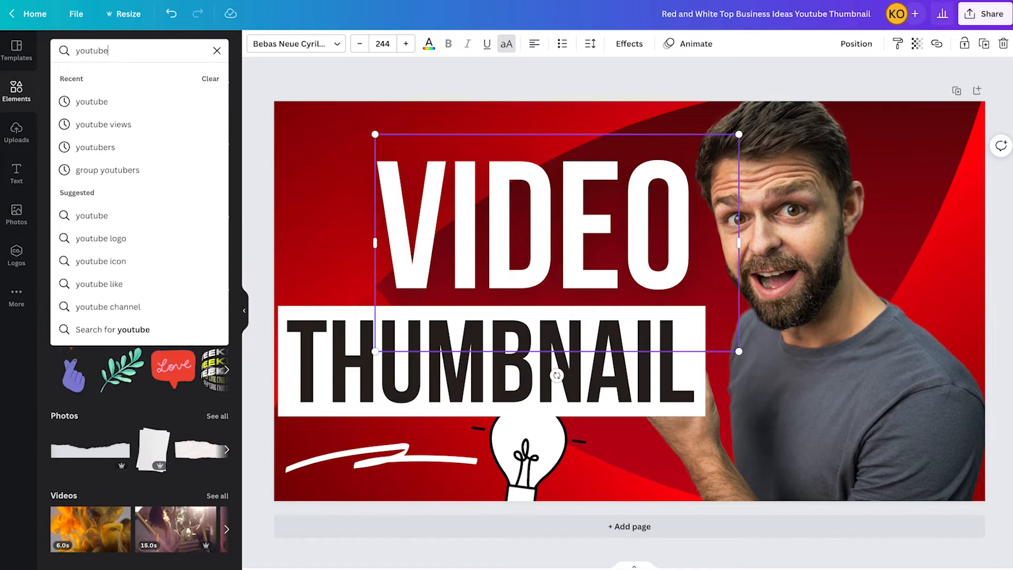
{"action": "left_click", "coordinate": [96, 101]}
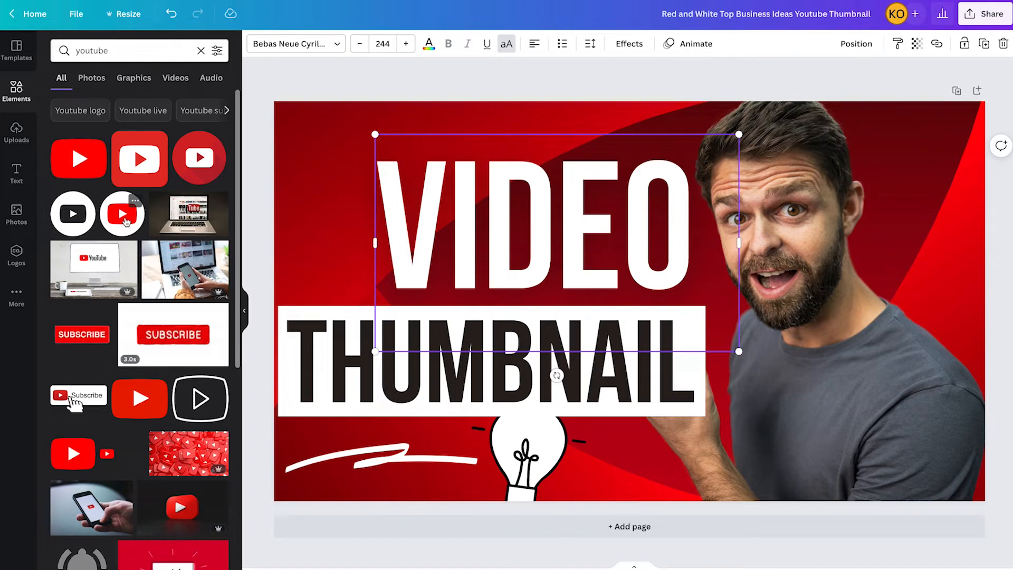
{"action": "left_click", "coordinate": [79, 169]}
Shrink the YouTube logo and place it at the upper edge of the design, over the first letters of VIDEO.
{"action": "left_click_drag", "start_coordinate": [676, 271], "coordinate": [467, 195]}
{"action": "left_click_drag", "start_coordinate": [526, 146], "coordinate": [415, 206]}
{"action": "left_click_drag", "start_coordinate": [361, 274], "coordinate": [483, 163]}
{"action": "left_click", "coordinate": [477, 217]}
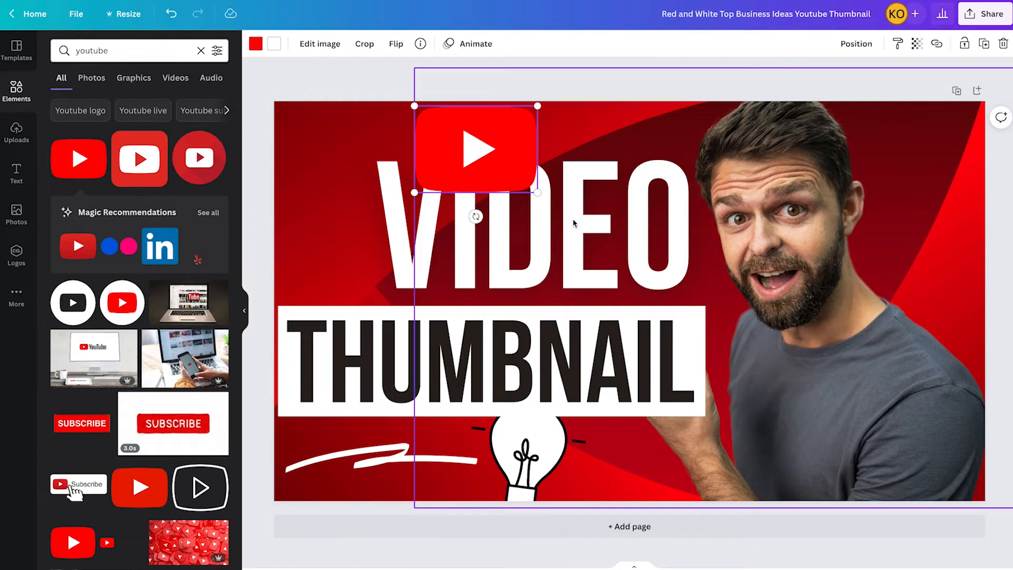
Rearrange the layout with VIDEO under the logo, THUMBNAIL and its bar lower, the bulb above the O and the scribble along the lower edge.
{"action": "left_click_drag", "start_coordinate": [399, 245], "coordinate": [332, 278]}
{"action": "mouse_move", "coordinate": [295, 353]}
{"action": "left_mouse_down"}
{"action": "mouse_move", "coordinate": [298, 408]}
{"action": "mouse_move", "coordinate": [302, 366]}
{"action": "left_mouse_up"}
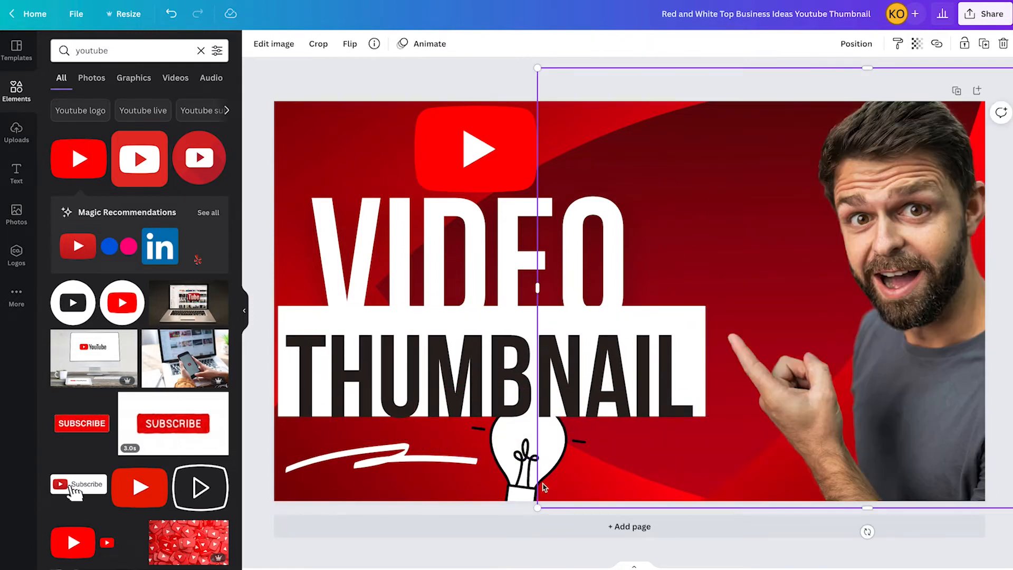
{"action": "left_click_drag", "start_coordinate": [511, 478], "coordinate": [623, 185]}
{"action": "left_click_drag", "start_coordinate": [354, 476], "coordinate": [354, 495]}
{"action": "left_click_drag", "start_coordinate": [306, 331], "coordinate": [301, 374]}
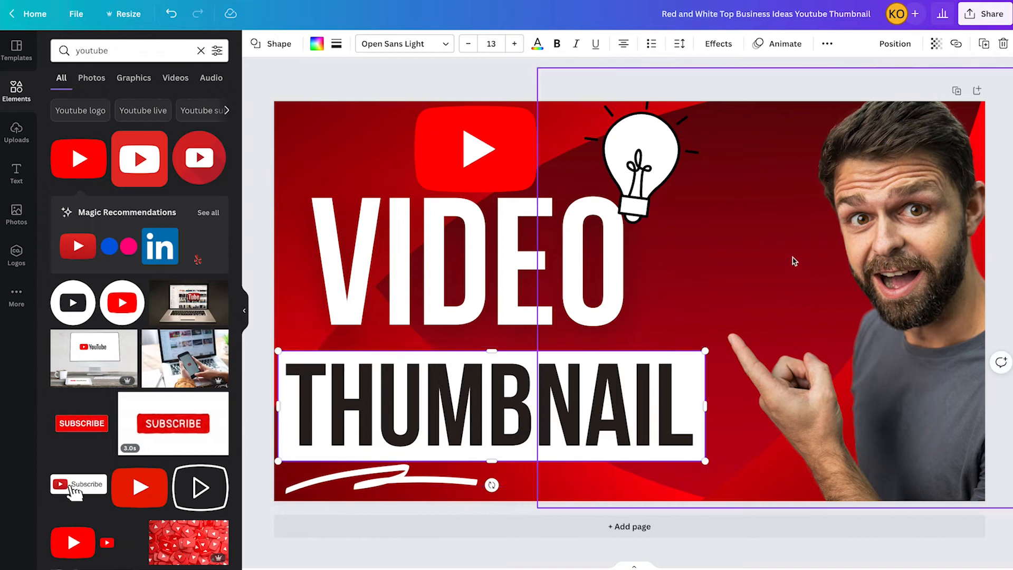
Move the man's cutout left and bring it forward so his hand overlaps the white bar.
{"action": "left_click_drag", "start_coordinate": [931, 269], "coordinate": [847, 263]}
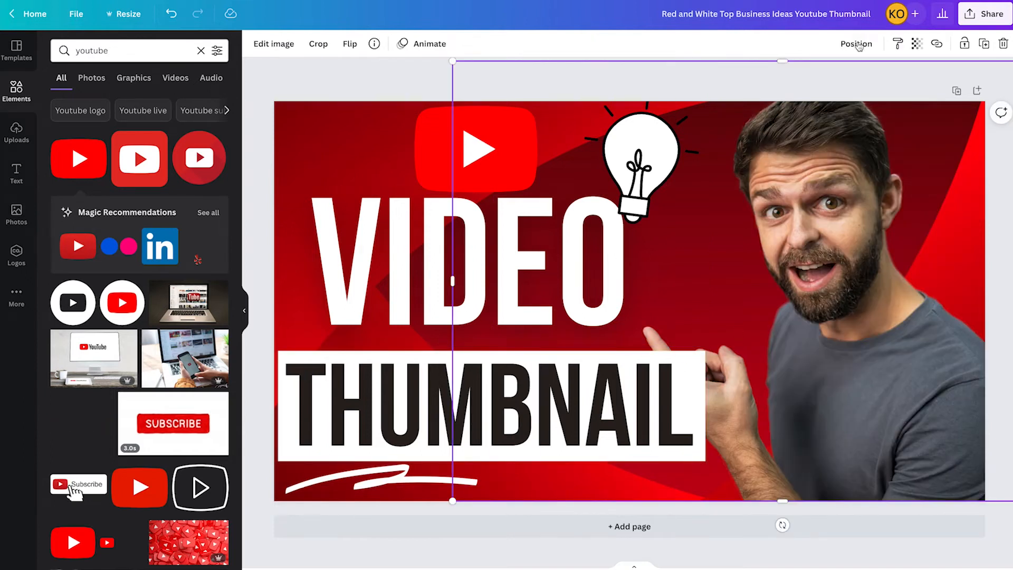
{"action": "left_click", "coordinate": [857, 43]}
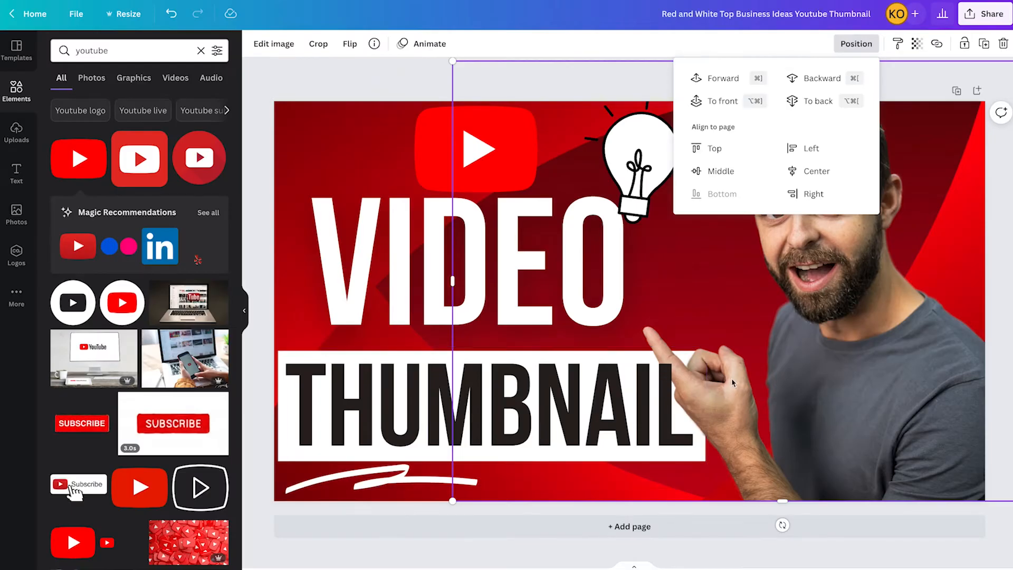
{"action": "left_click", "coordinate": [343, 125]}
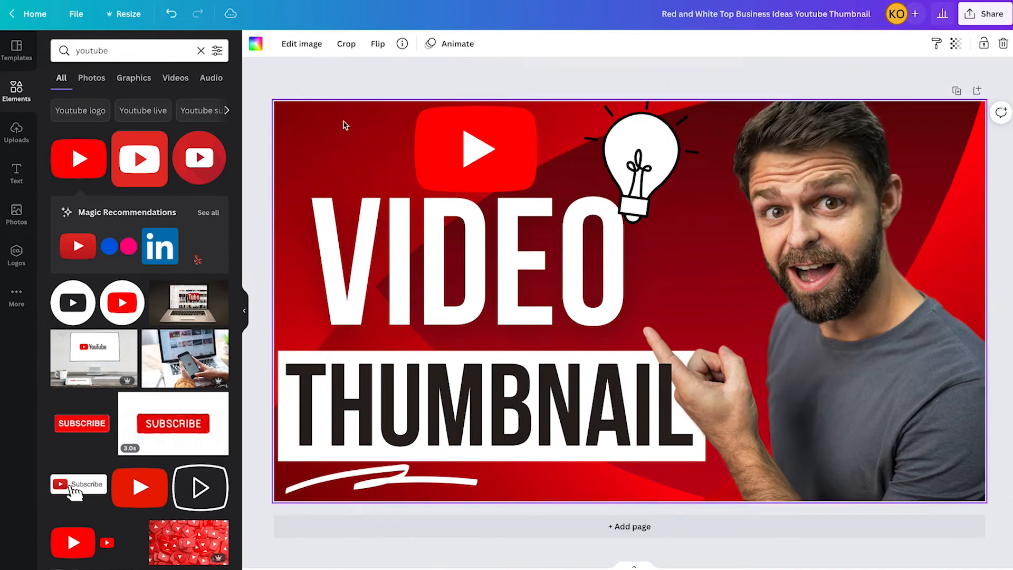
Nudge the VIDEO text down toward the white bar and the YouTube logo slightly down and to the left.
{"action": "left_click", "coordinate": [372, 249]}
{"action": "left_click_drag", "start_coordinate": [448, 146], "coordinate": [444, 149]}
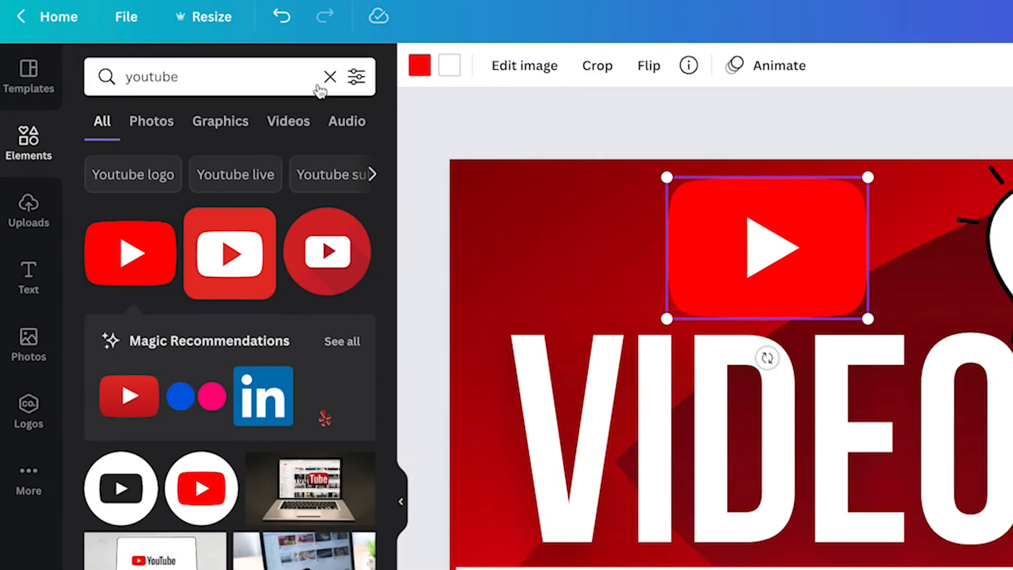
Search the elements for "gradient" and insert the blue-to-turquoise gradient image.
{"action": "left_click", "coordinate": [326, 79]}
{"action": "type", "text": "gra"}
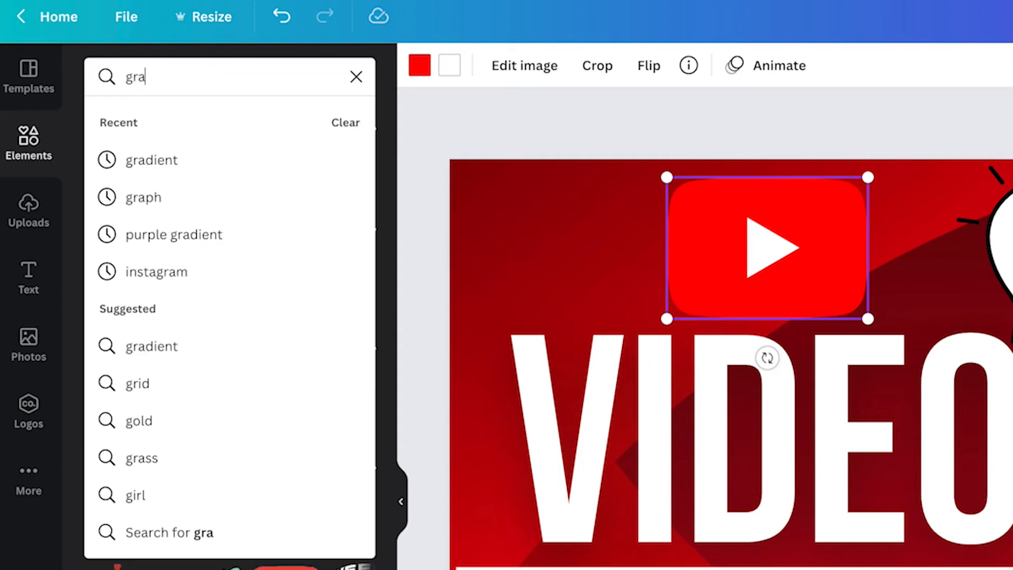
{"action": "type", "text": "dient"}
{"action": "key", "text": "Return"}
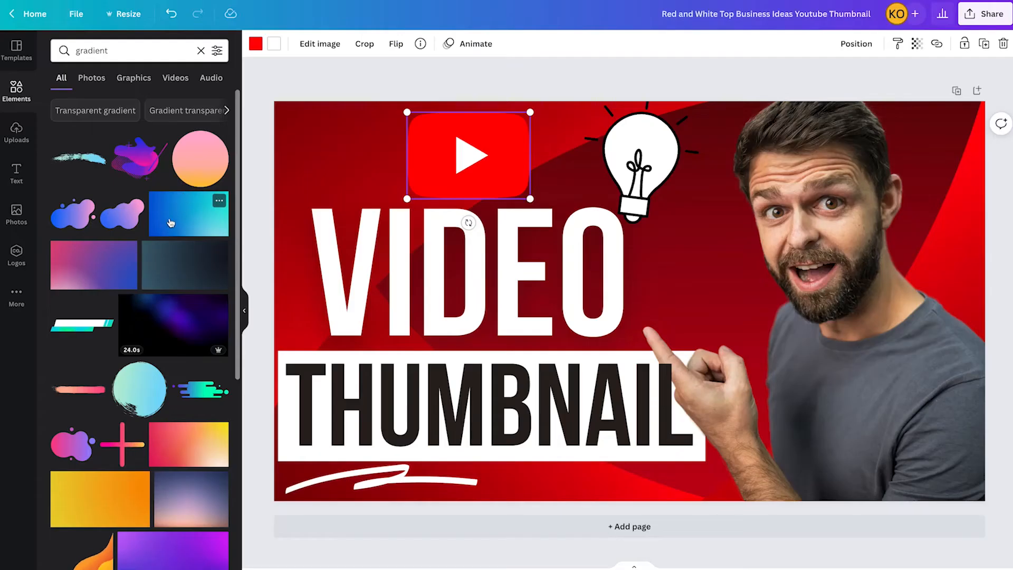
{"action": "left_click", "coordinate": [170, 222]}
Enlarge the gradient to cover the whole page and send it backward behind the text, logo, bulb and man.
{"action": "left_click_drag", "start_coordinate": [662, 233], "coordinate": [607, 204]}
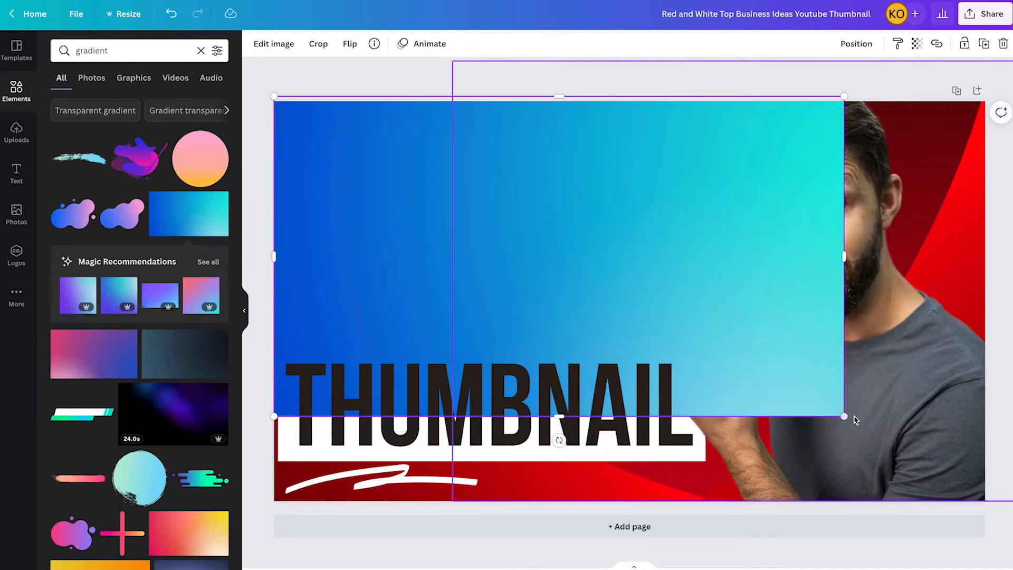
{"action": "left_click_drag", "start_coordinate": [844, 417], "coordinate": [1001, 504]}
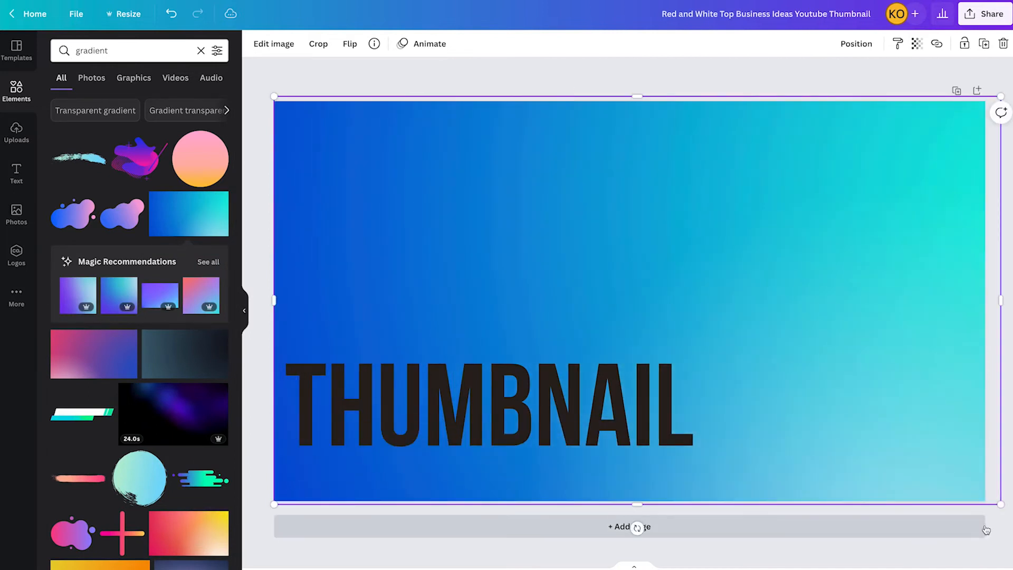
{"action": "left_click", "coordinate": [849, 47]}
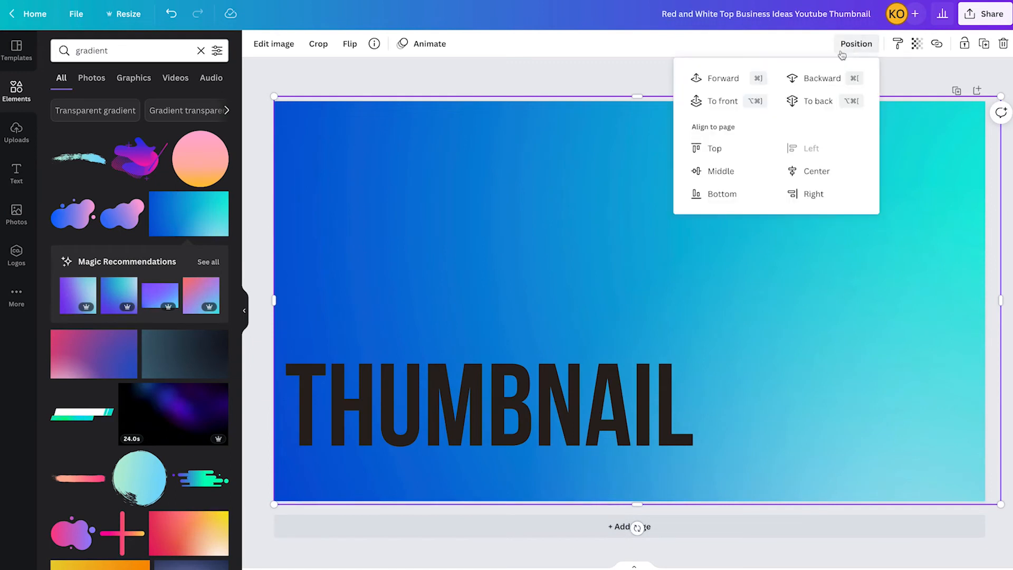
{"action": "left_click", "coordinate": [813, 78]}
{"action": "left_click", "coordinate": [810, 78]}
{"action": "left_click", "coordinate": [809, 77]}
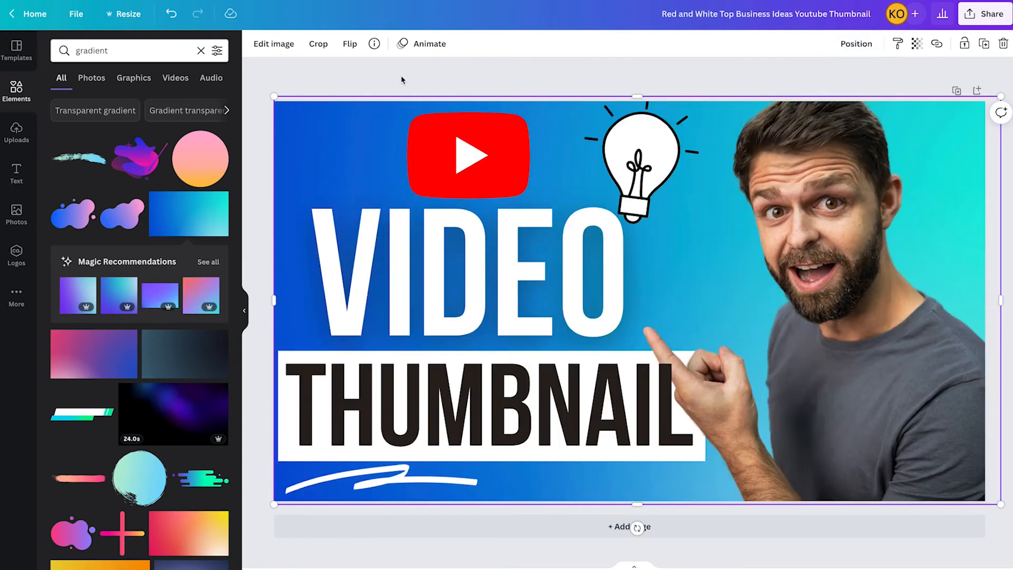
{"action": "left_click", "coordinate": [403, 80]}
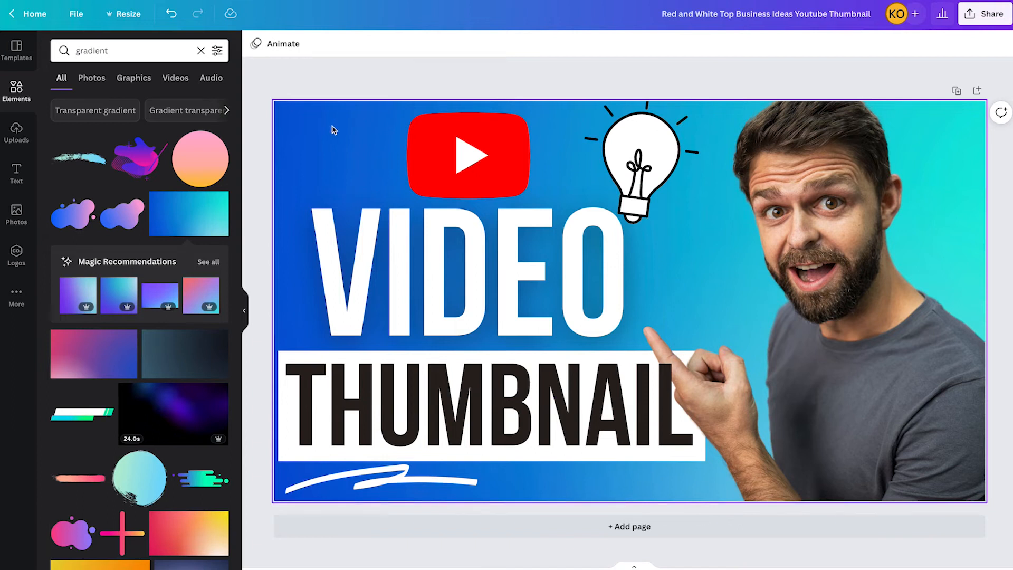
Duplicate the blue thumbnail page to create a second version of the design.
{"action": "left_click", "coordinate": [956, 90]}
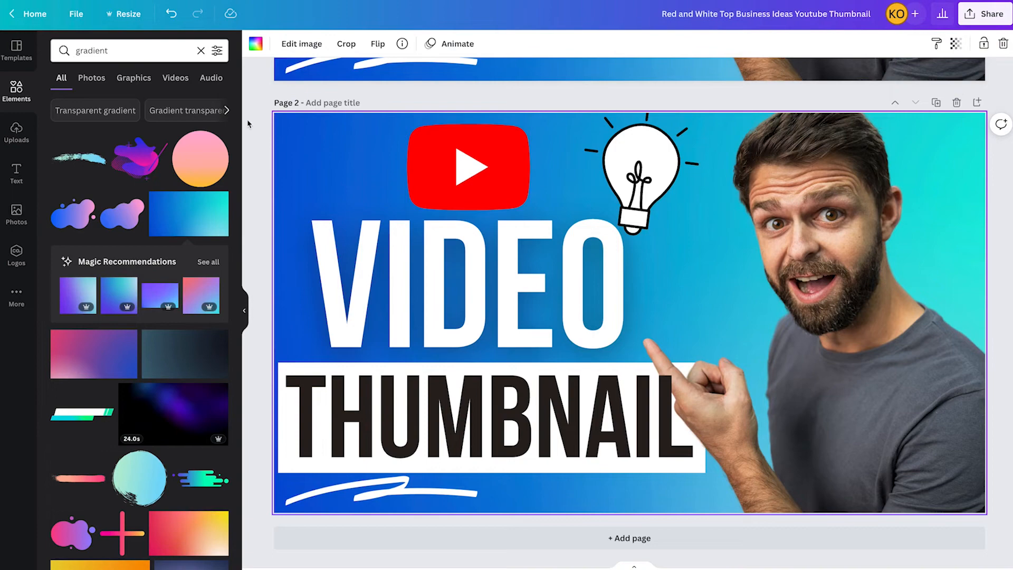
{"action": "scroll", "coordinate": [937, 141], "scroll_direction": "up", "scroll_amount": 5}
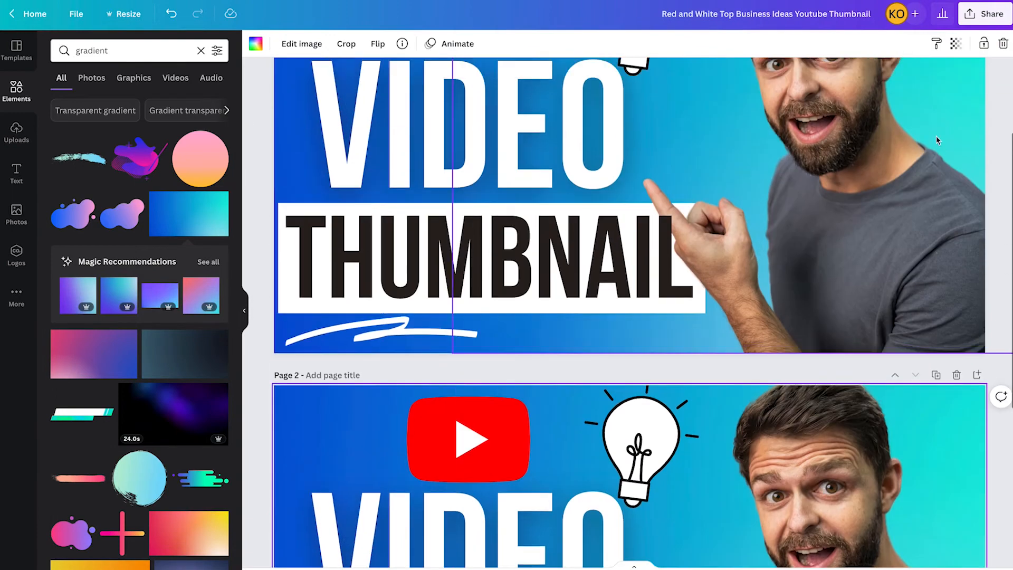
{"action": "scroll", "coordinate": [937, 140], "scroll_direction": "down", "scroll_amount": 5}
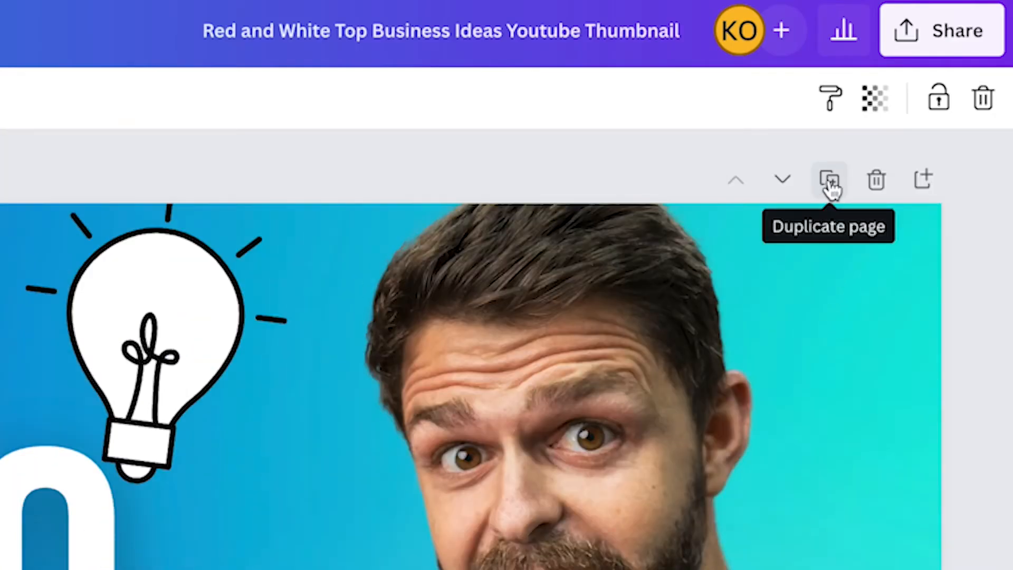
{"action": "left_click", "coordinate": [830, 181]}
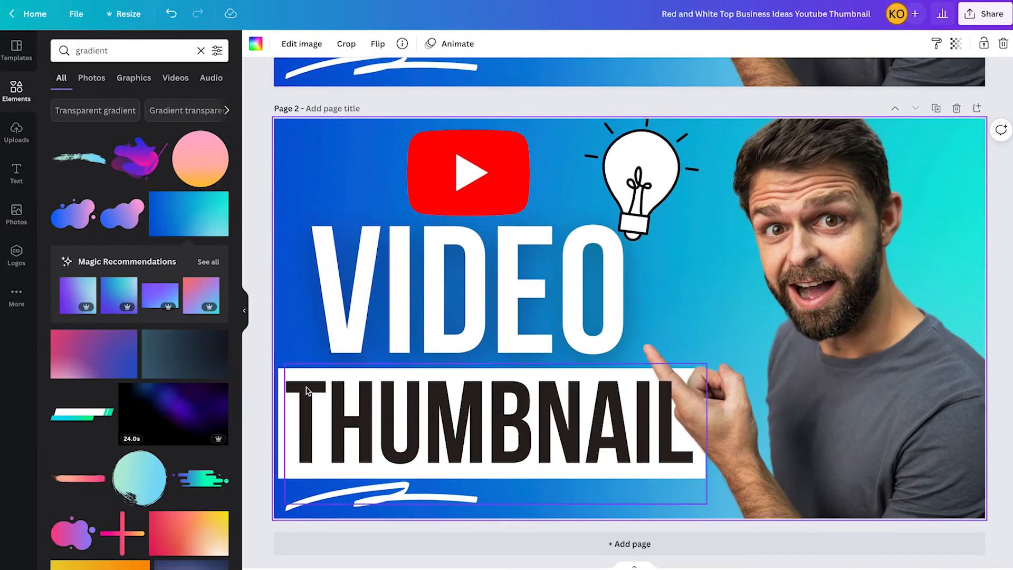
Replace the second page's background with the yellow-to-orange gradient.
{"action": "scroll", "coordinate": [84, 432], "scroll_direction": "down", "scroll_amount": 4}
{"action": "left_click_drag", "start_coordinate": [78, 418], "coordinate": [283, 293]}
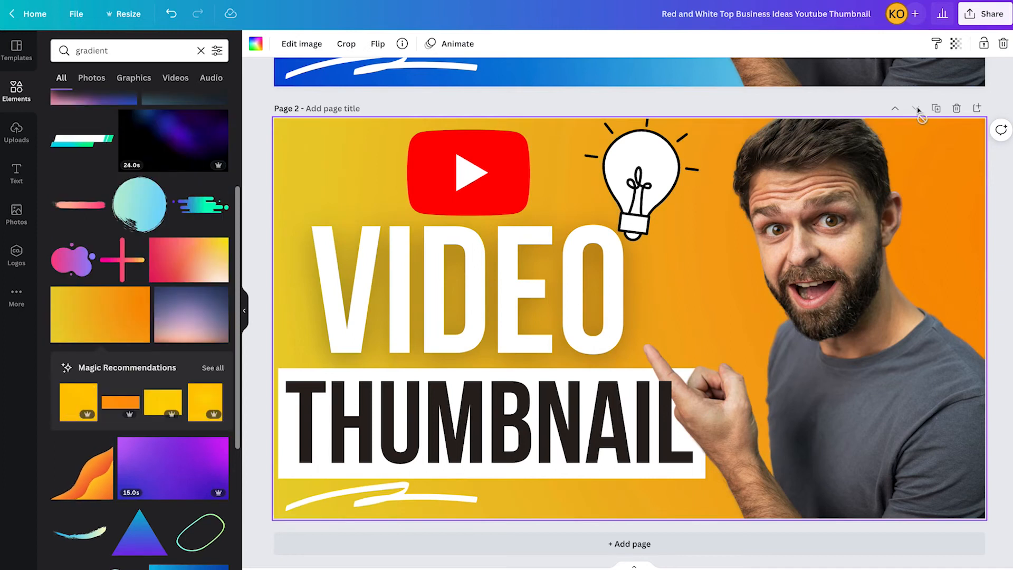
Duplicate the yellow-orange thumbnail page and replace the copy's background with the multicolor pink, purple and yellow gradient.
{"action": "left_click", "coordinate": [936, 109]}
{"action": "scroll", "coordinate": [117, 448], "scroll_direction": "down", "scroll_amount": 3}
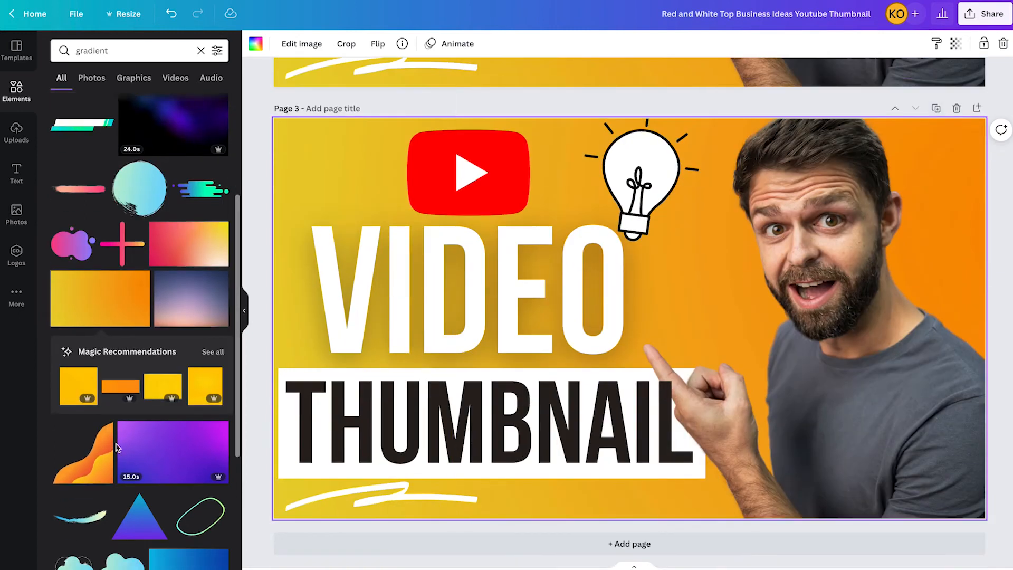
{"action": "scroll", "coordinate": [117, 448], "scroll_direction": "down", "scroll_amount": 7}
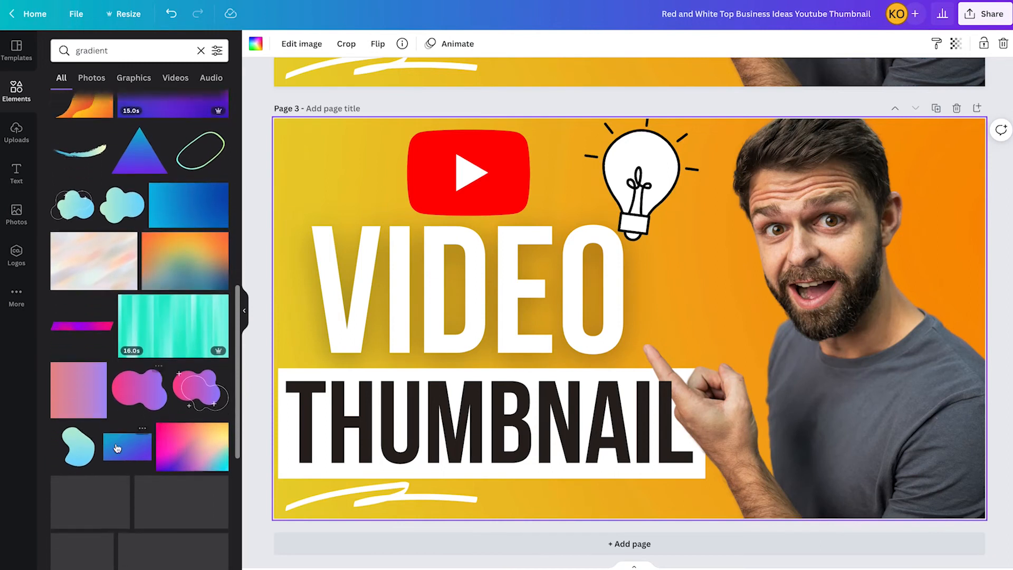
{"action": "left_click_drag", "start_coordinate": [192, 330], "coordinate": [287, 312]}
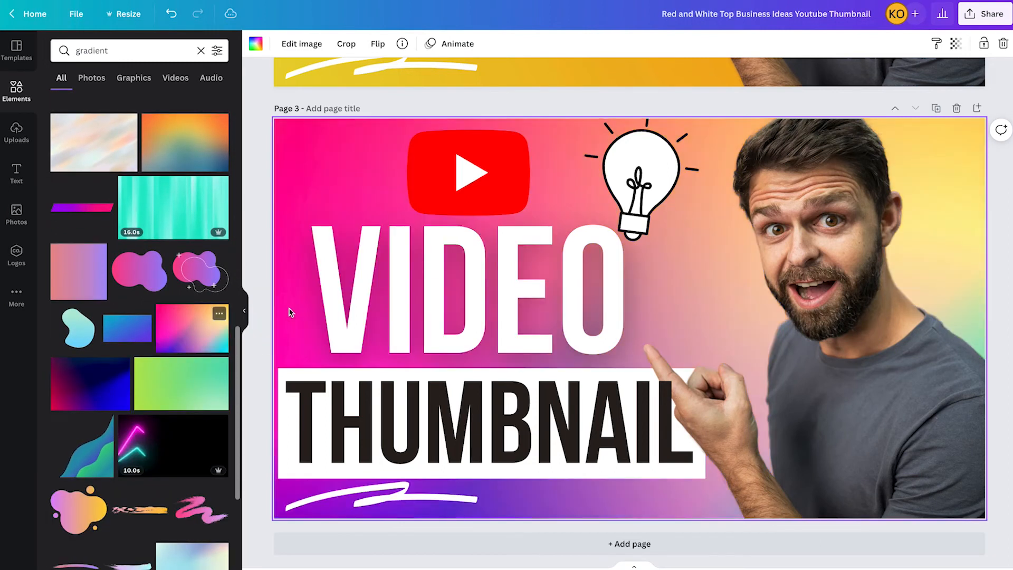
Duplicate the pink thumbnail page and replace the copy's background with the dark red-to-blue gradient.
{"action": "left_click", "coordinate": [936, 108]}
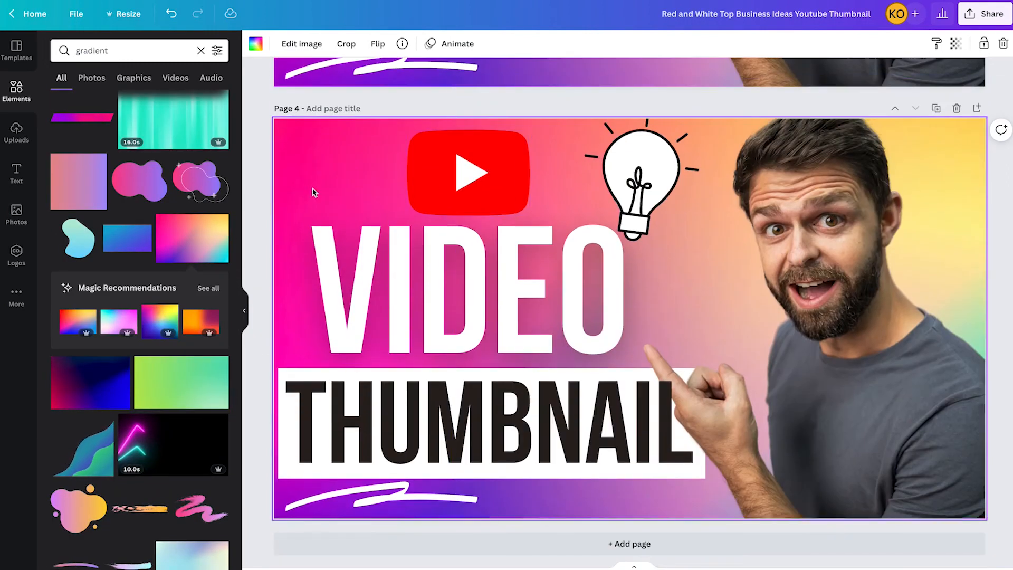
{"action": "left_click_drag", "start_coordinate": [101, 417], "coordinate": [280, 214]}
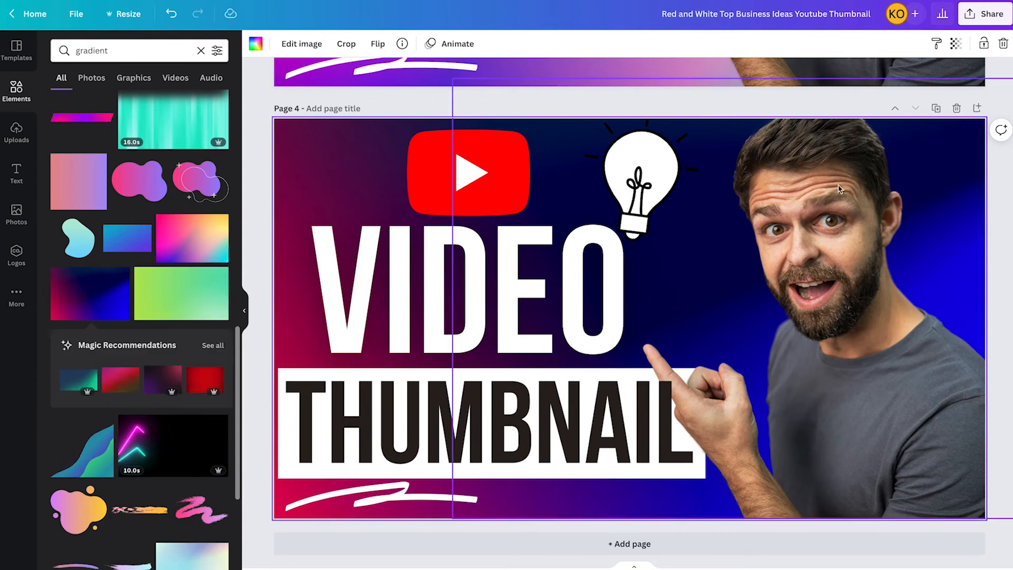
Duplicate the dark red-and-blue thumbnail page and replace the copy's background with the purple-to-blue gradient.
{"action": "left_click", "coordinate": [936, 108]}
{"action": "scroll", "coordinate": [142, 369], "scroll_direction": "down", "scroll_amount": 5}
{"action": "left_click_drag", "start_coordinate": [94, 496], "coordinate": [287, 332]}
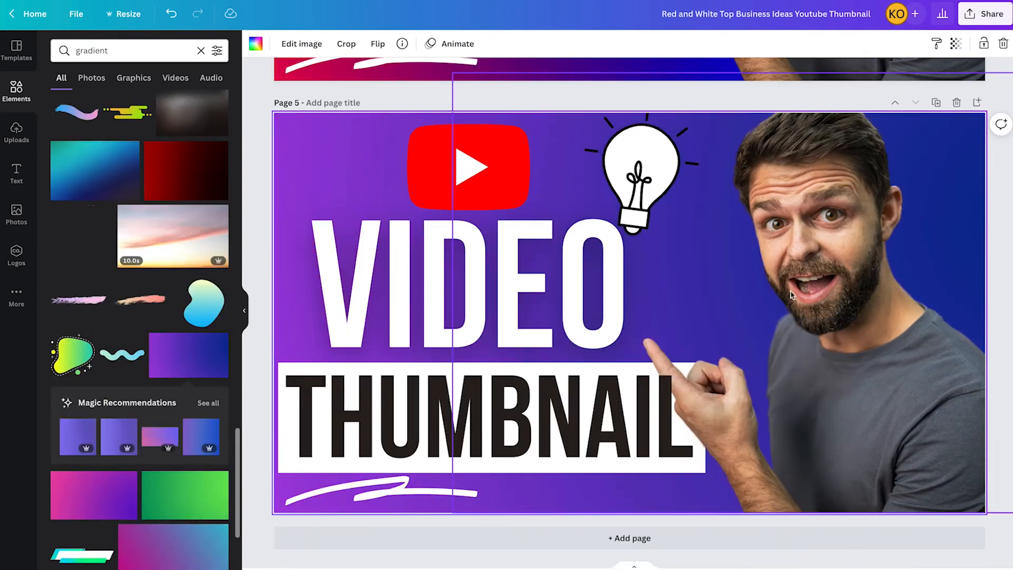
Compare the color versions of the thumbnail across all five pages at a reduced size.
{"action": "scroll", "coordinate": [792, 294], "scroll_direction": "up", "scroll_amount": 10}
{"action": "scroll", "coordinate": [792, 295], "scroll_direction": "up", "scroll_amount": 15}
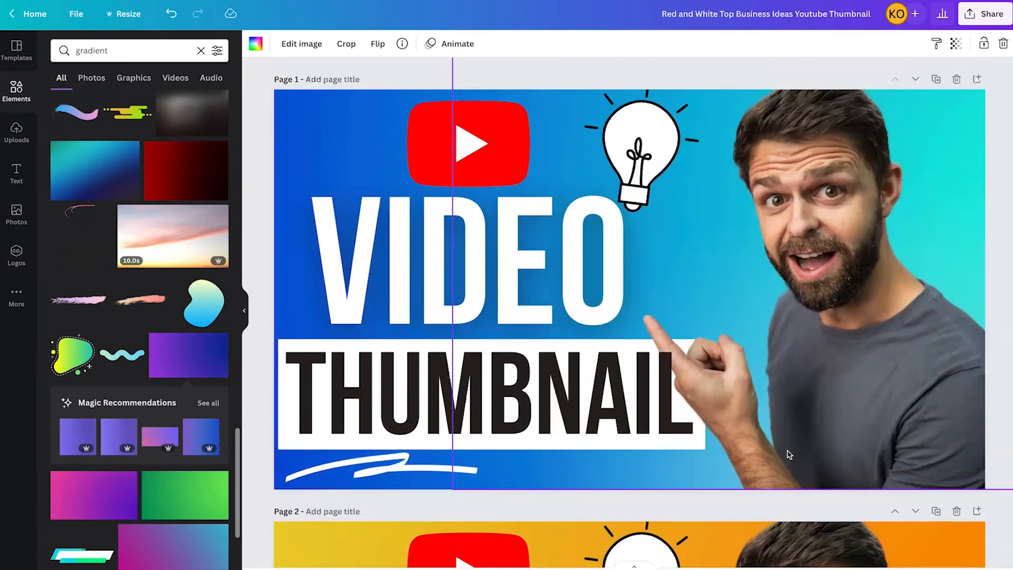
{"action": "scroll", "coordinate": [630, 317], "scroll_direction": "down", "scroll_amount": 6}
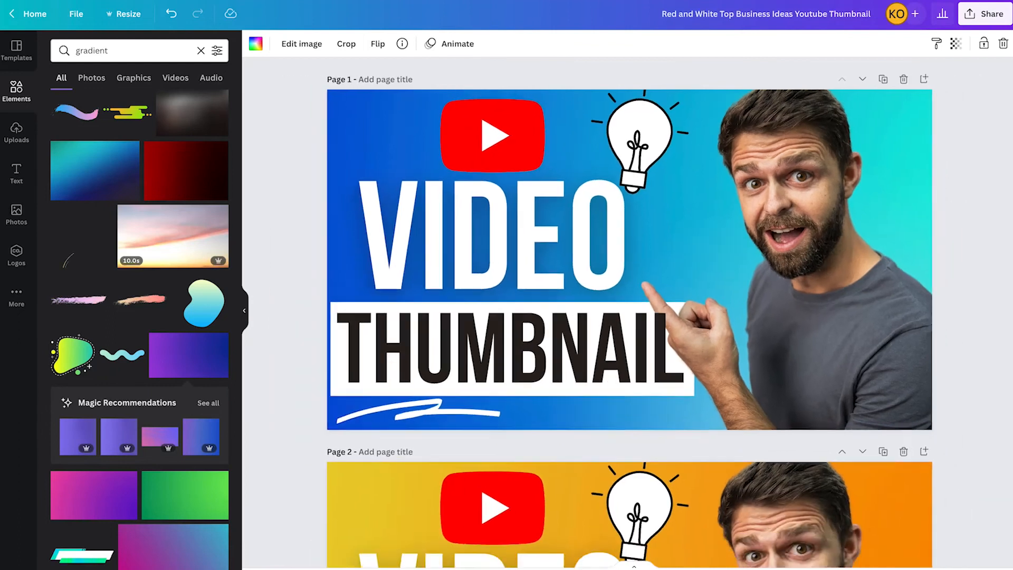
{"action": "scroll", "coordinate": [630, 316], "scroll_direction": "down", "scroll_amount": 5}
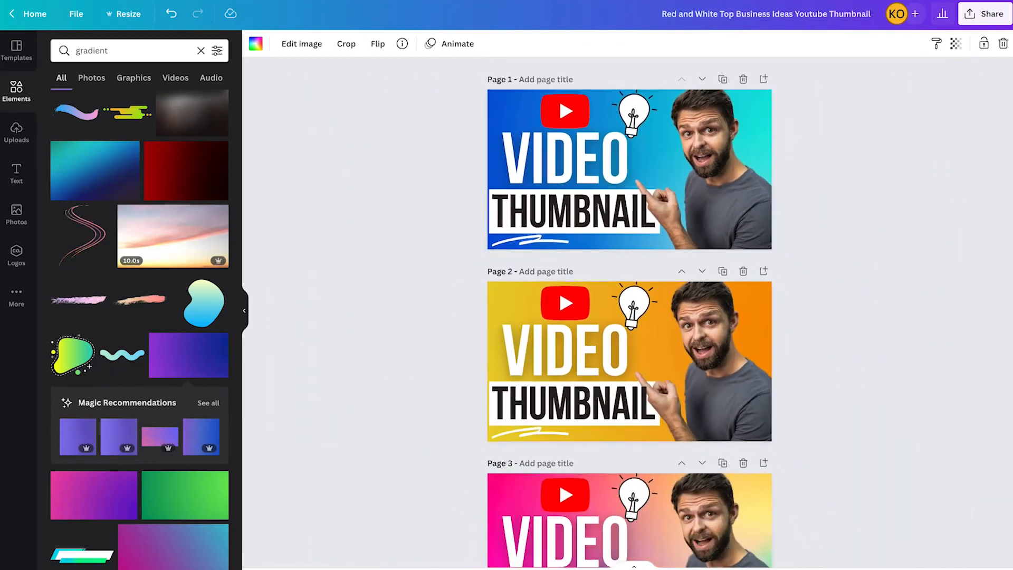
{"action": "scroll", "coordinate": [629, 316], "scroll_direction": "down", "scroll_amount": 2}
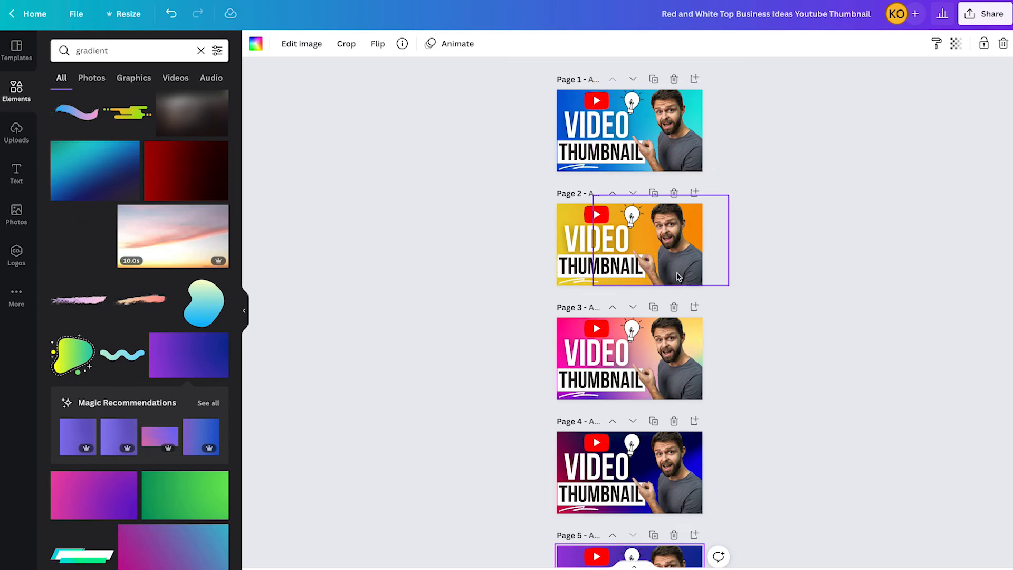
{"action": "scroll", "coordinate": [682, 360], "scroll_direction": "down", "scroll_amount": 3}
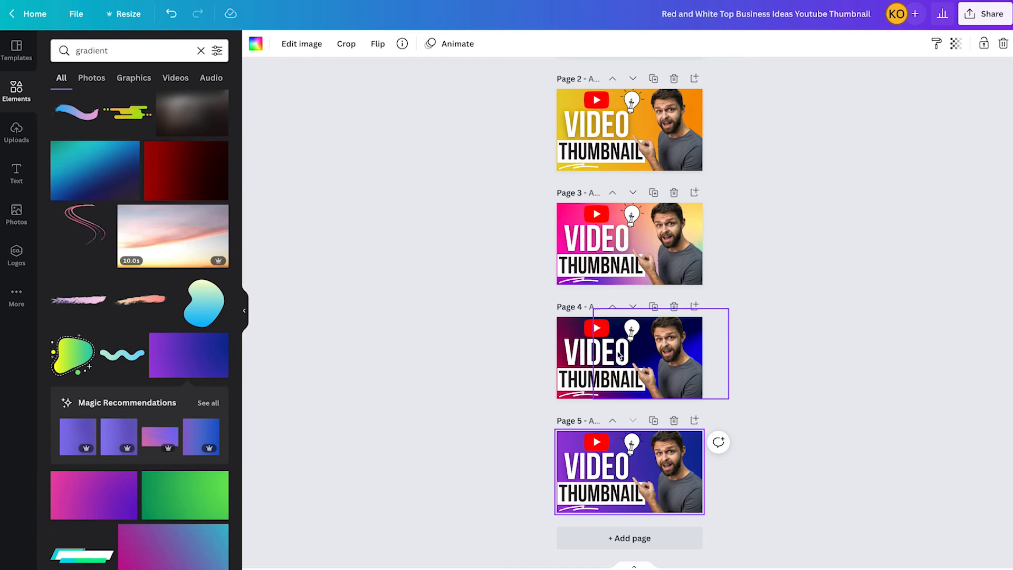
{"action": "scroll", "coordinate": [630, 475], "scroll_direction": "up", "scroll_amount": 3}
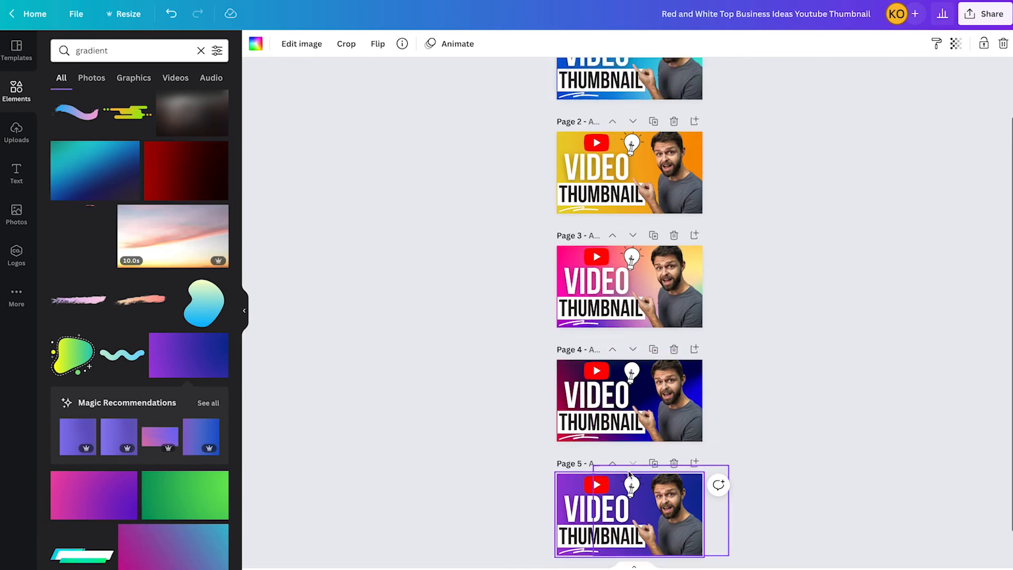